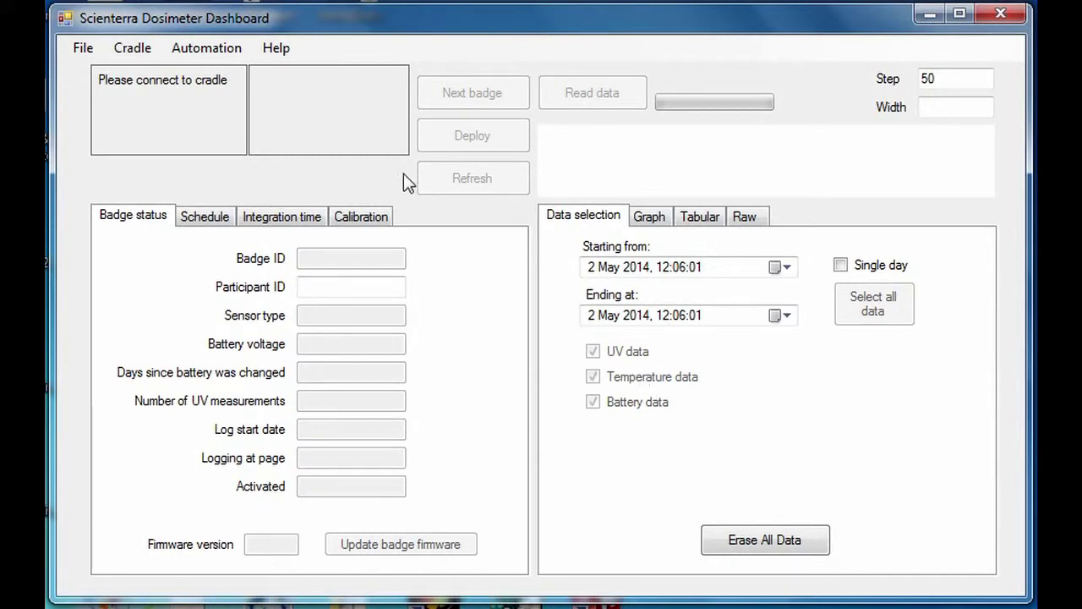
Connect the dashboard to the cradle on port COM9.
left_click(167, 114)
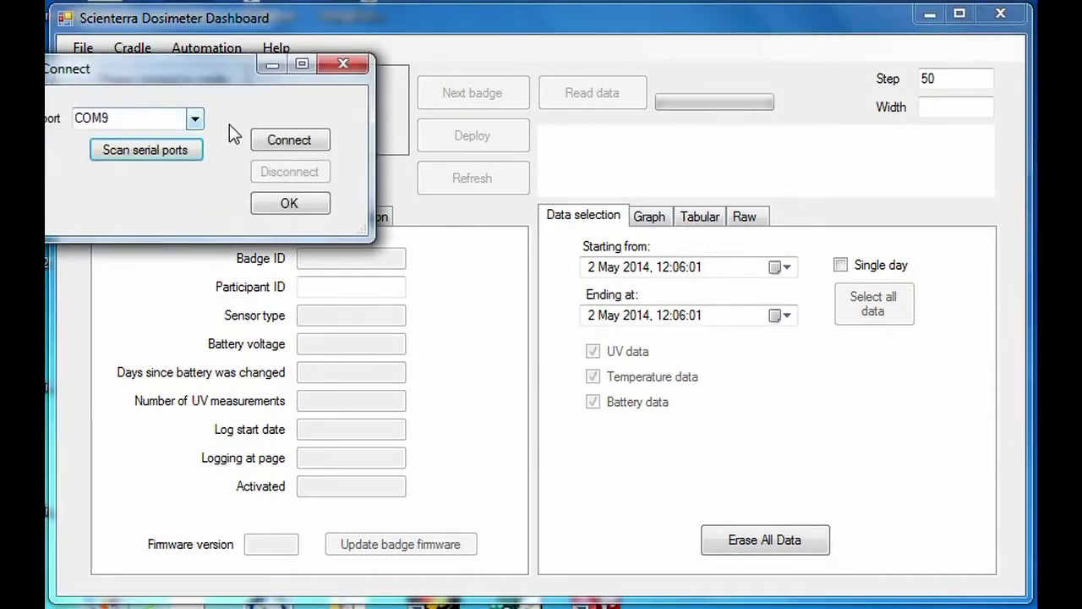
left_click(287, 138)
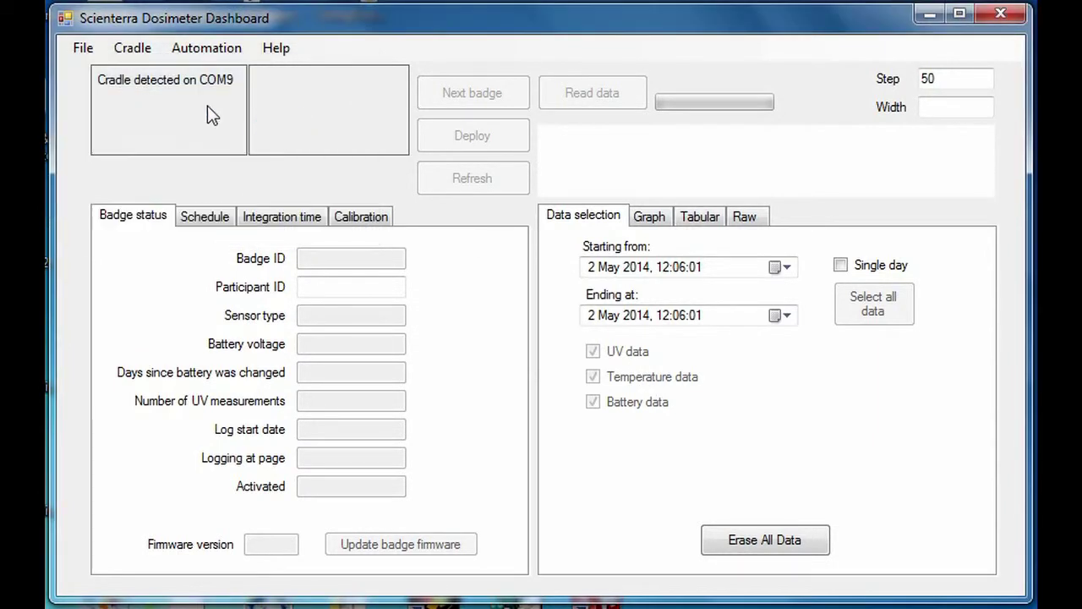
In Preferences, set the raw data folder to Documents\Scienterra\Dosimeter\Data\testing.
left_click(83, 49)
left_click(125, 154)
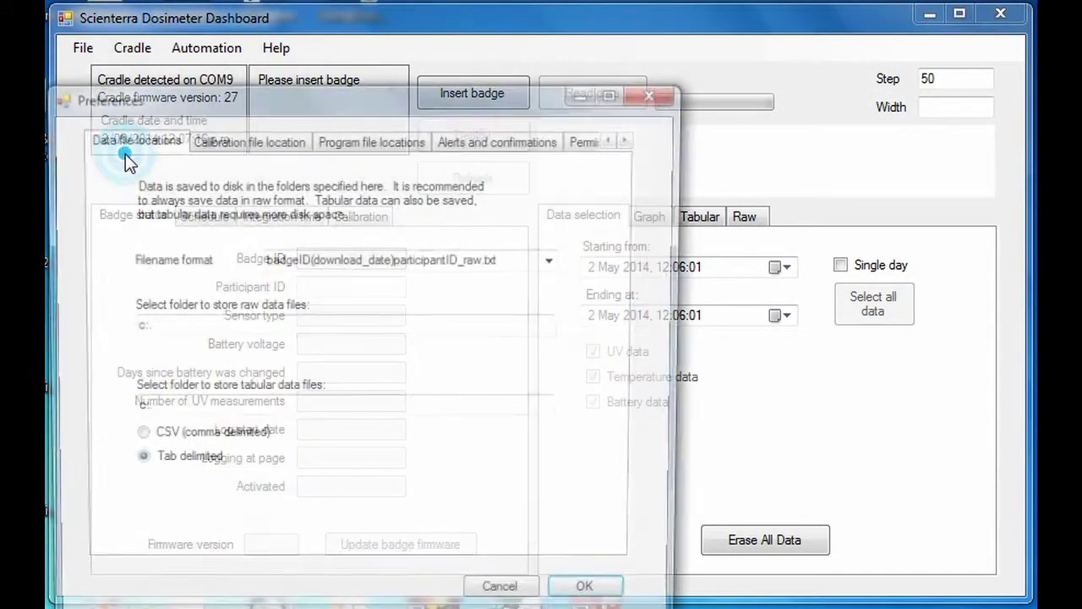
left_click_drag(123, 108, 184, 61)
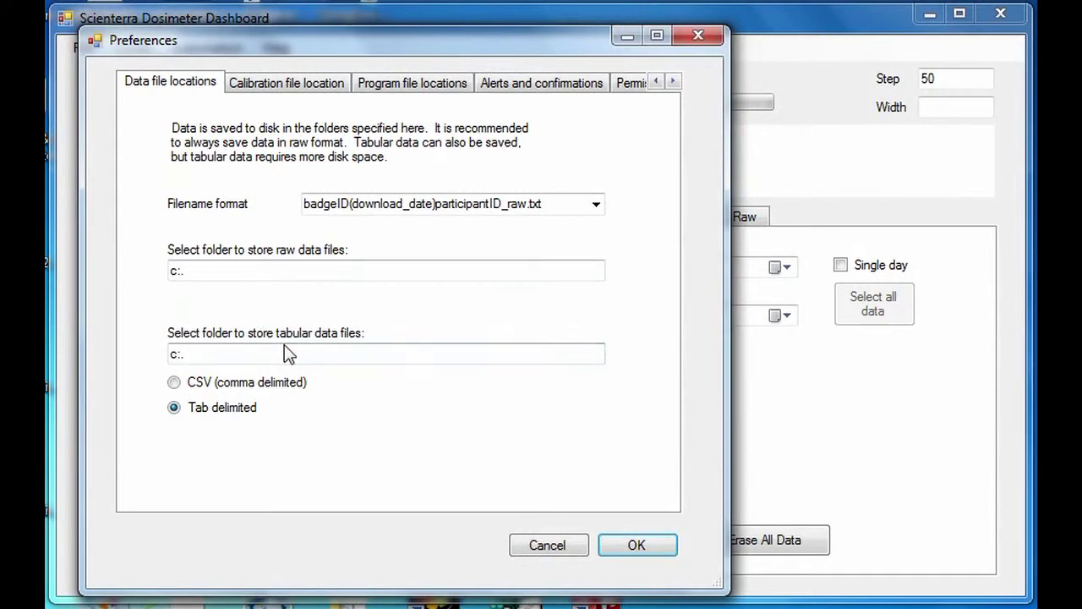
left_click(243, 273)
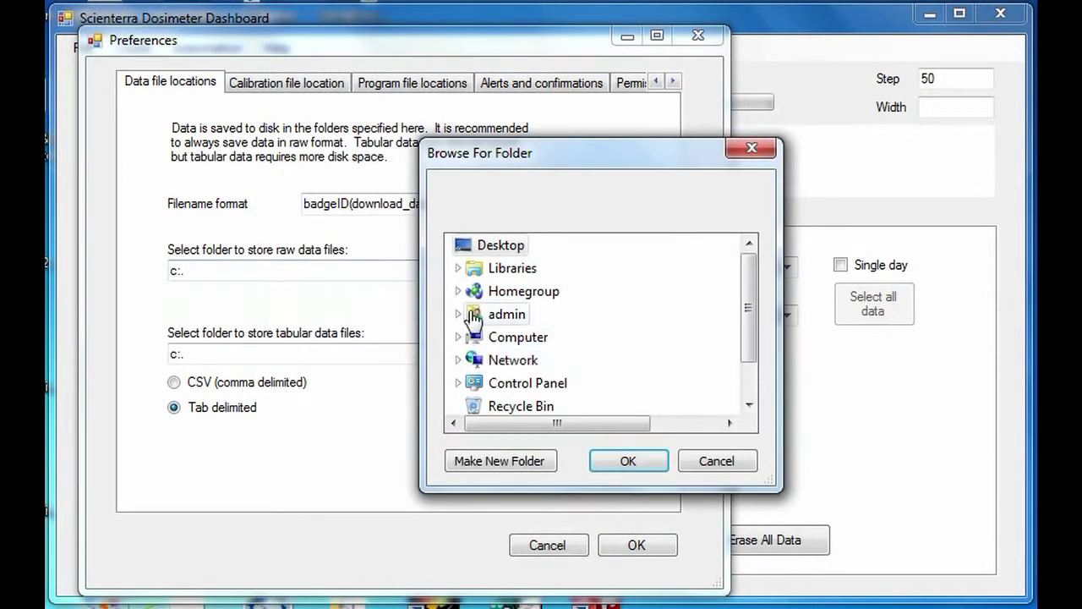
left_click(458, 269)
left_click(469, 291)
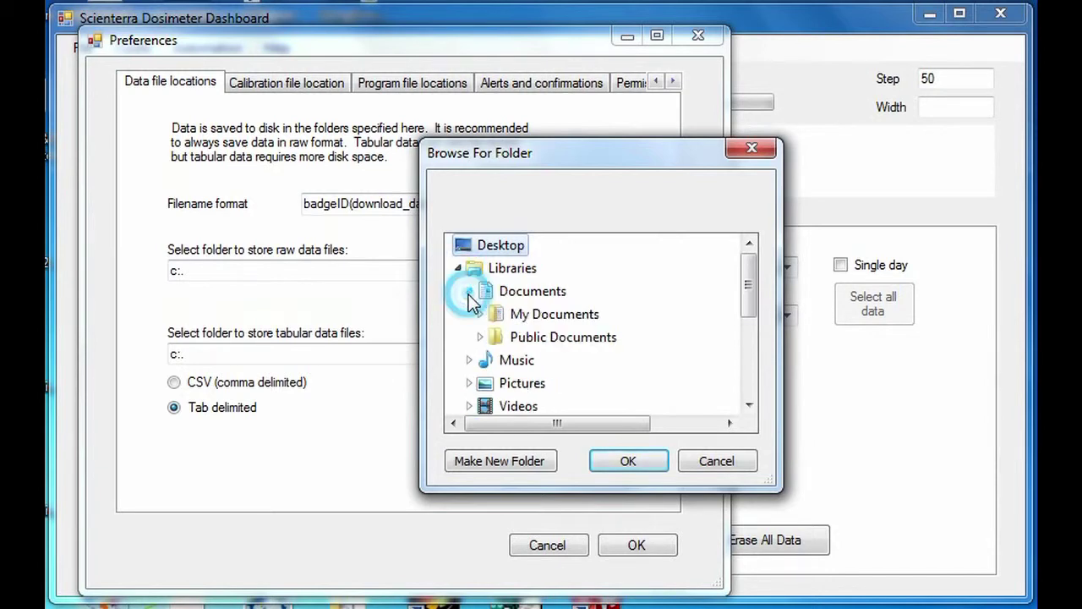
left_click(480, 313)
left_click(491, 337)
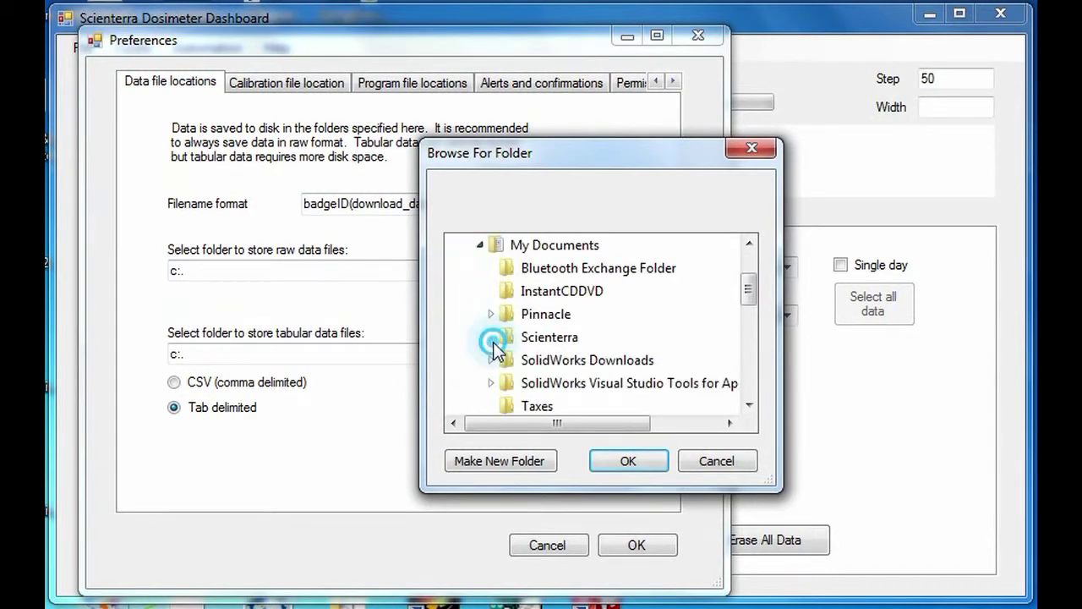
left_click(502, 360)
left_click(513, 383)
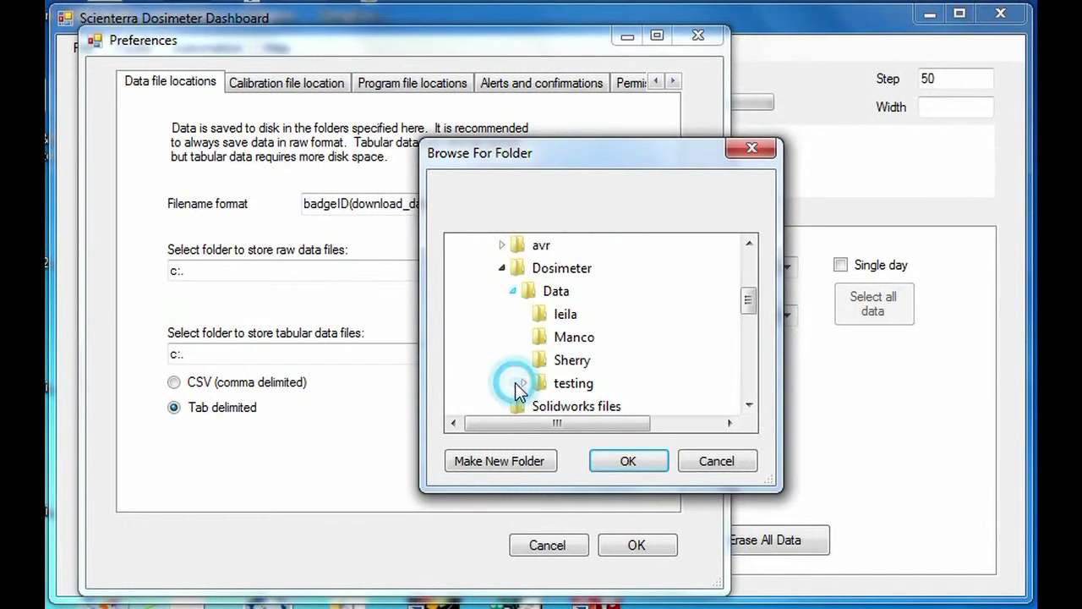
double_click(548, 383)
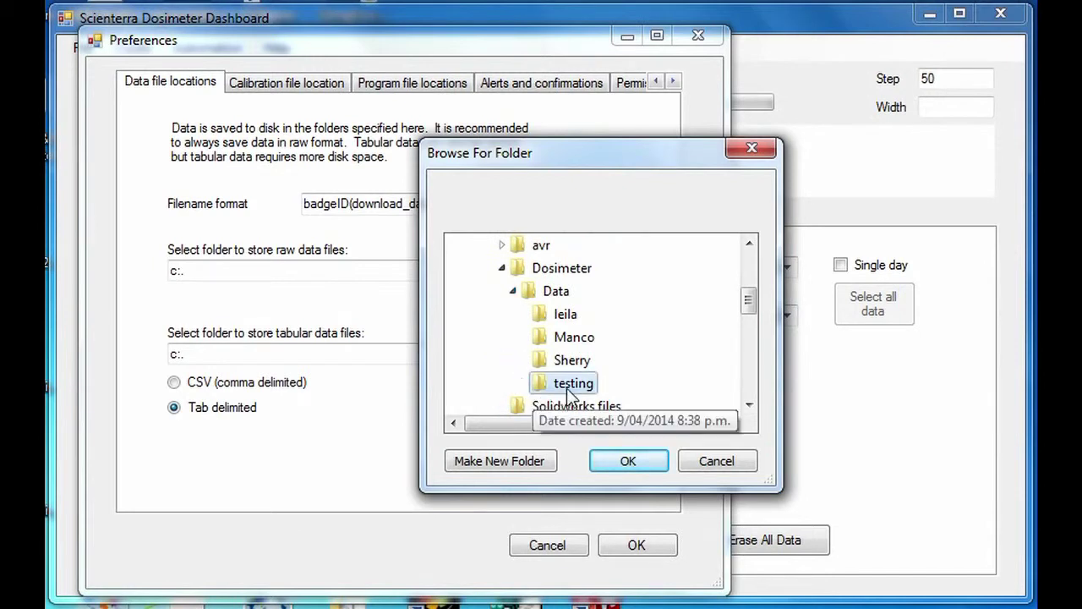
left_click(623, 461)
Set the tabular data folder to the same testing folder.
left_click(424, 355)
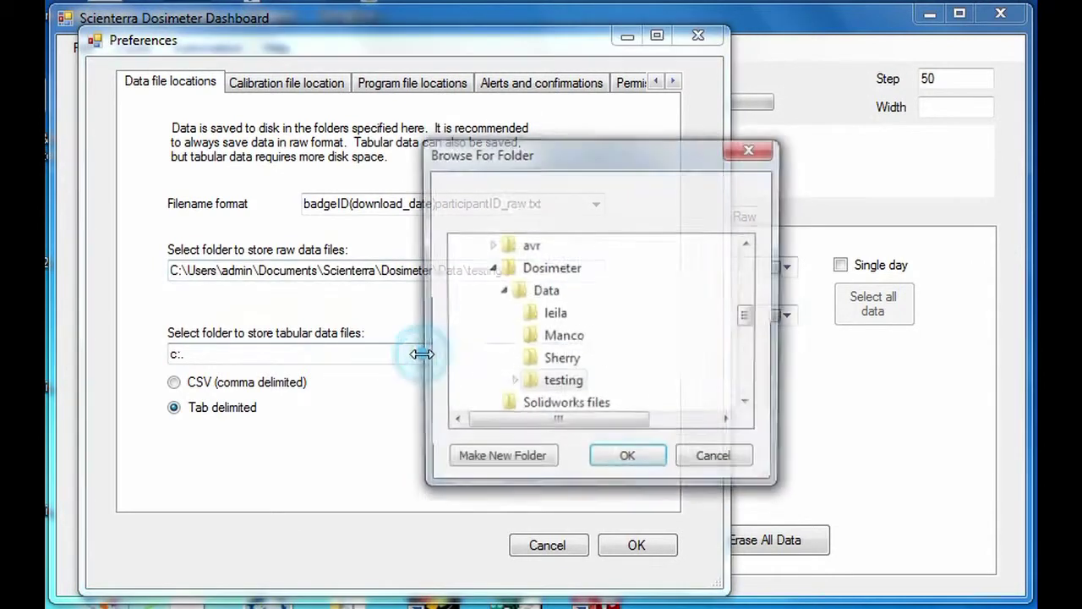
double_click(560, 387)
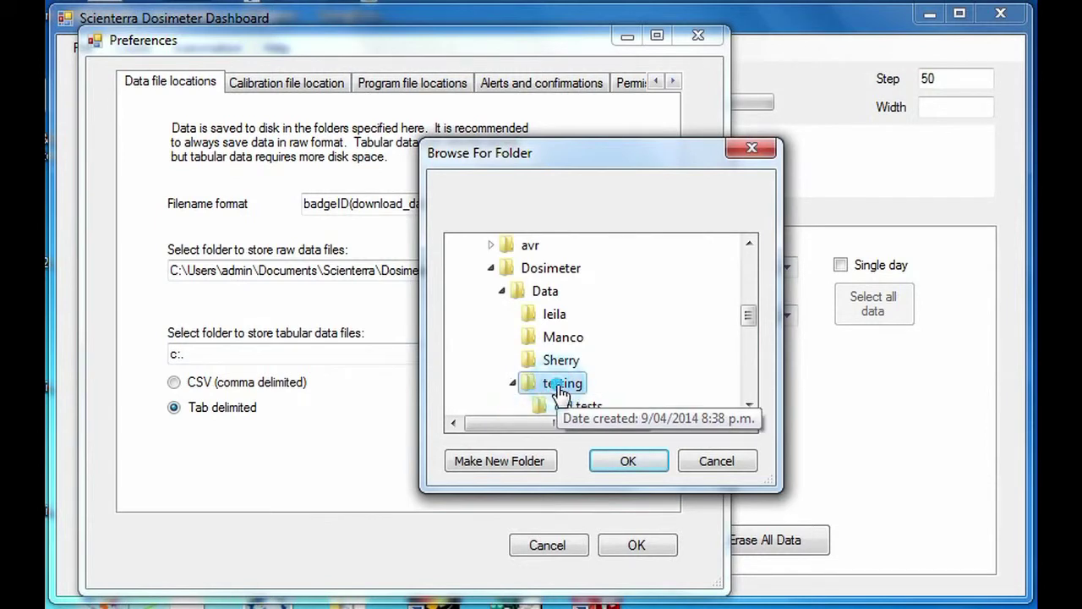
left_click(645, 463)
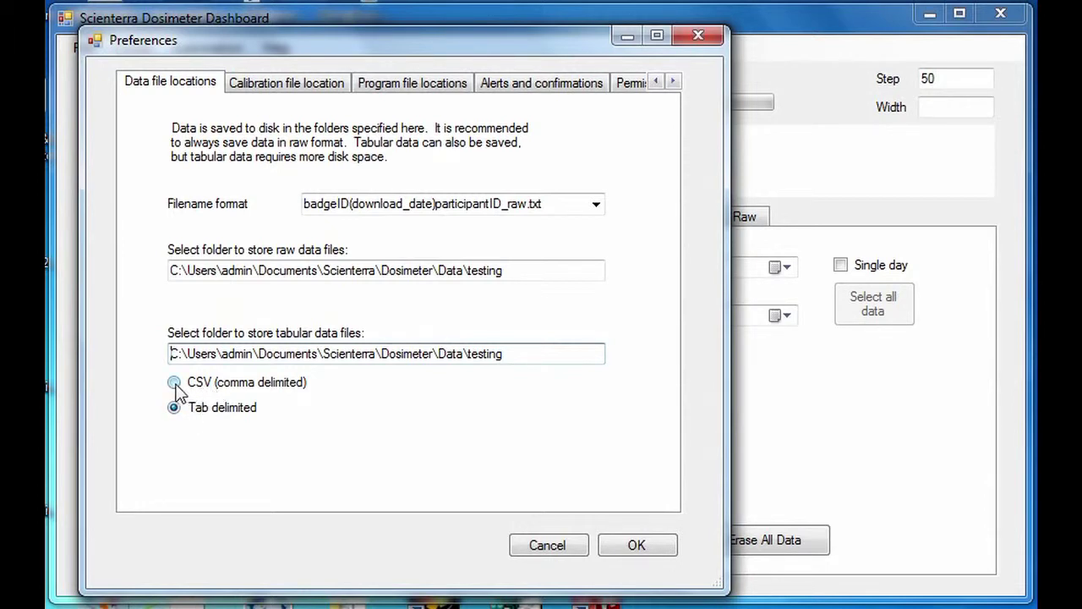
Choose CSV (comma delimited) for tabular data and keep the download_date filename format.
left_click(175, 382)
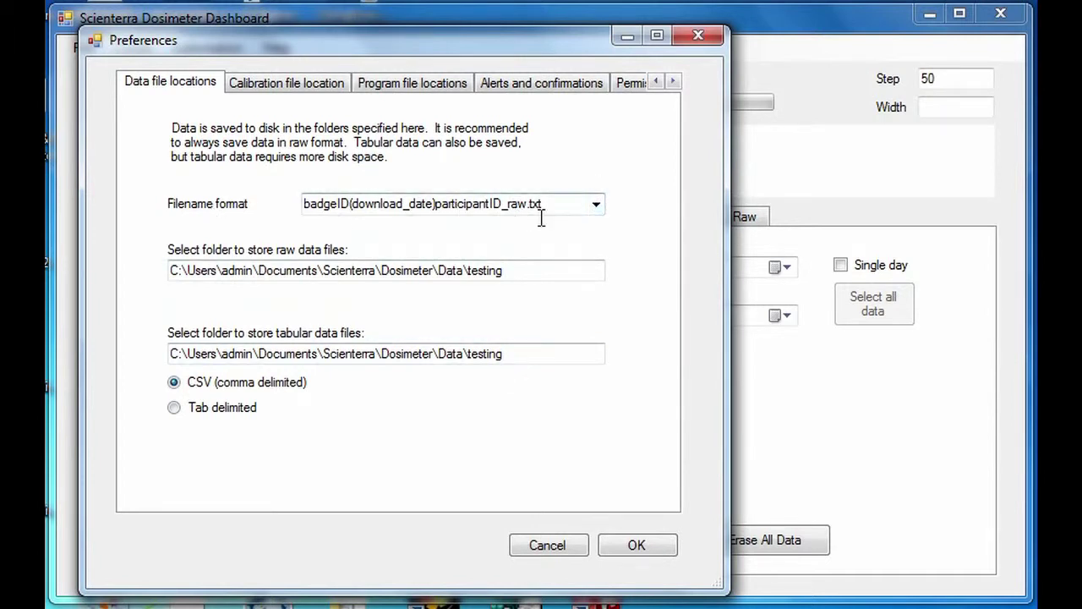
left_click(596, 207)
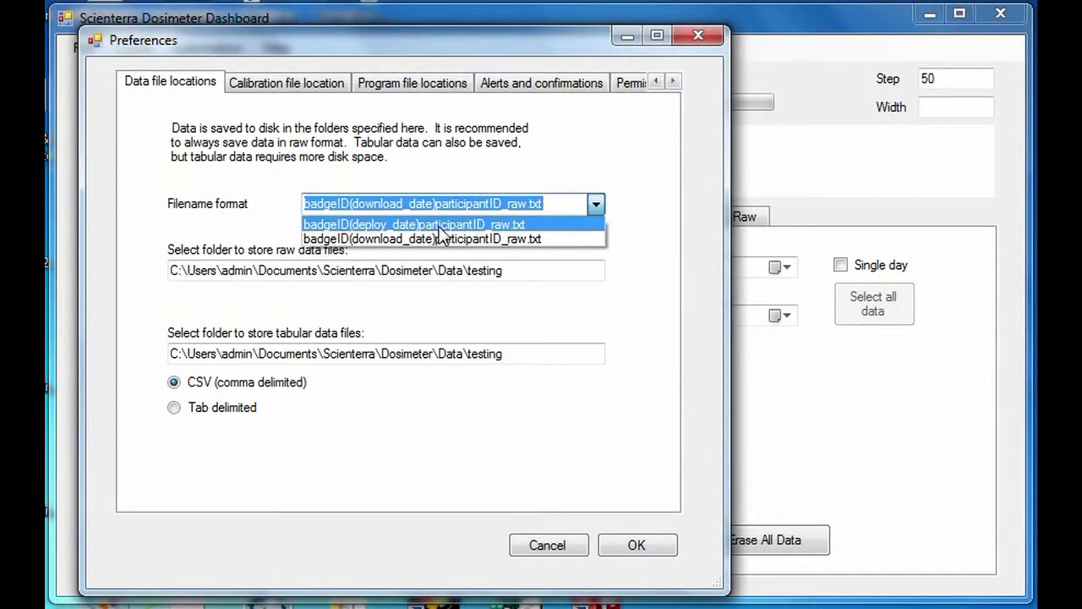
left_click(439, 227)
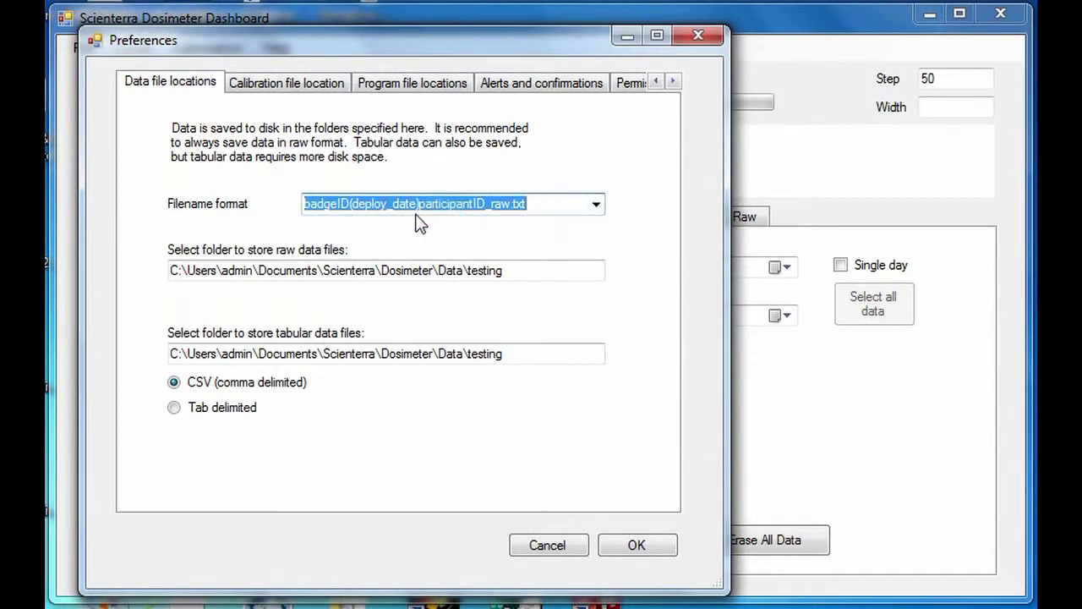
left_click(596, 204)
left_click(525, 237)
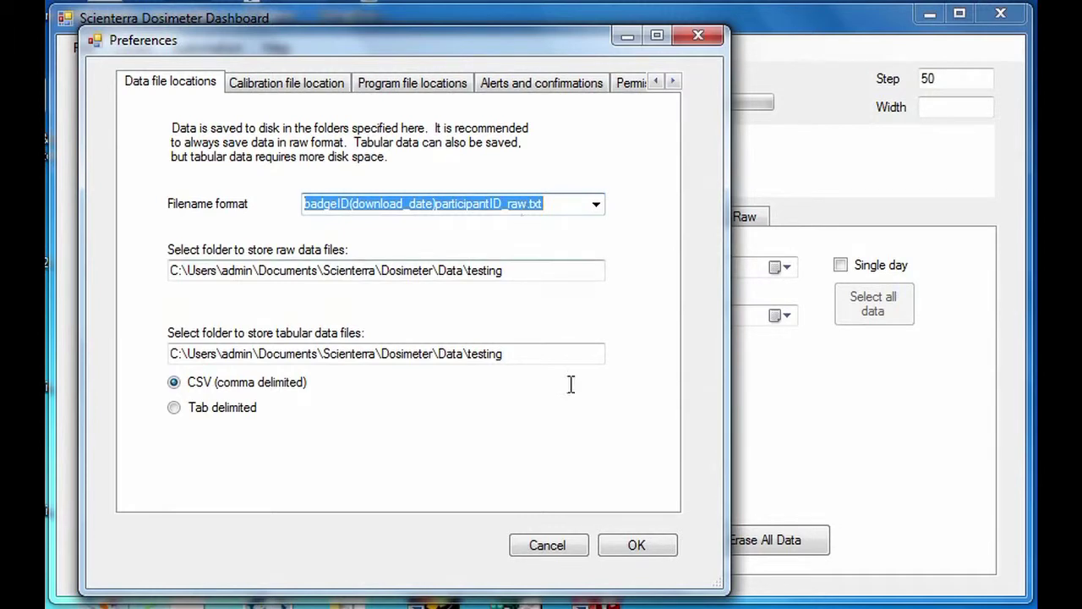
Apply the Preferences and save them through the File menu.
left_click(637, 545)
left_click(82, 49)
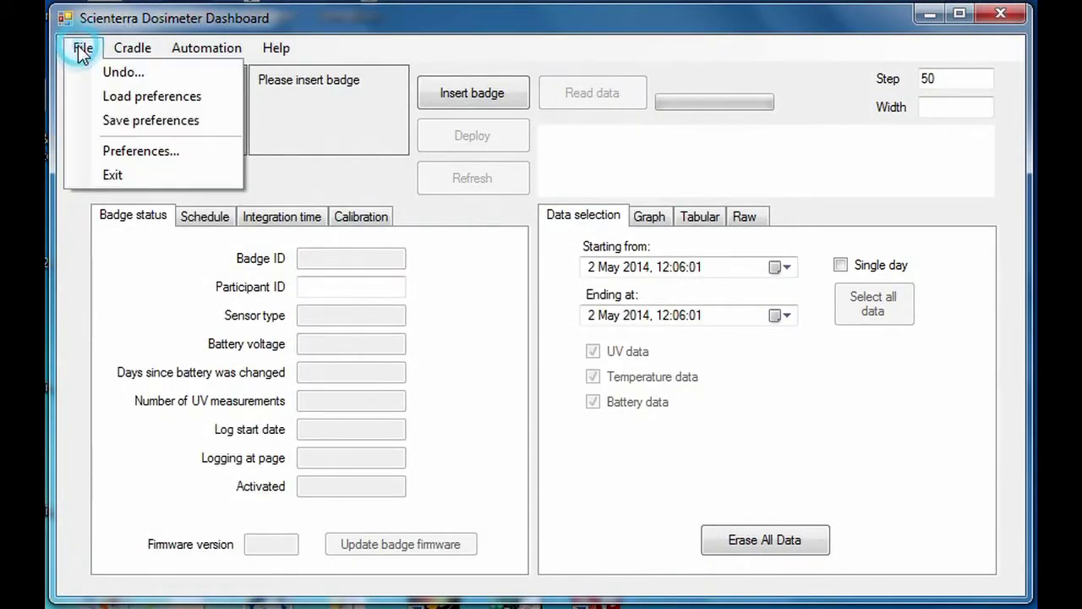
left_click(115, 118)
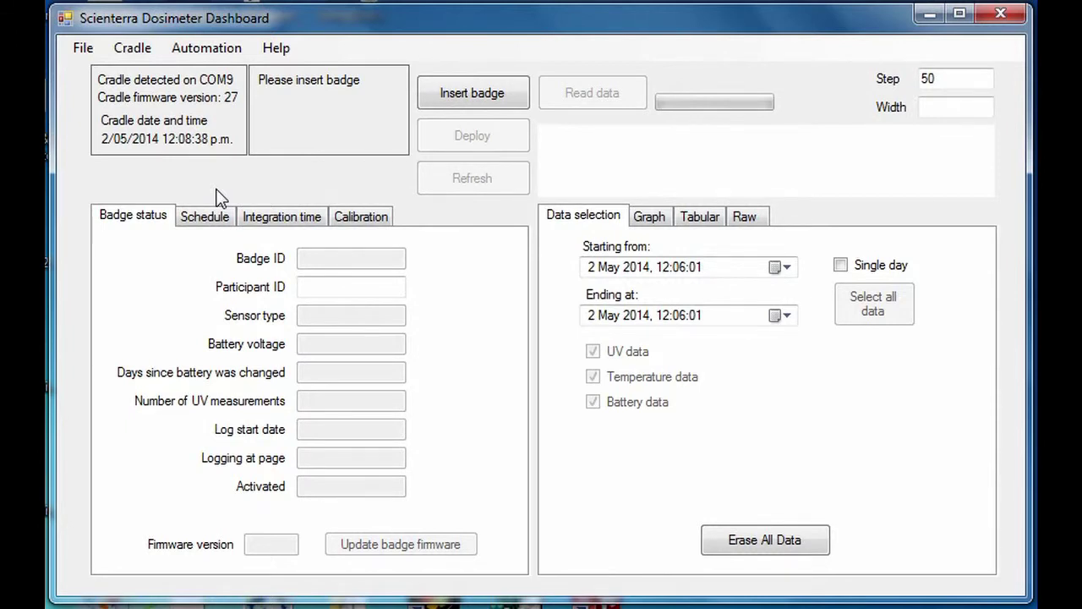
In Data options, auto-create tabular files including UV, temperature and battery data.
left_click(203, 51)
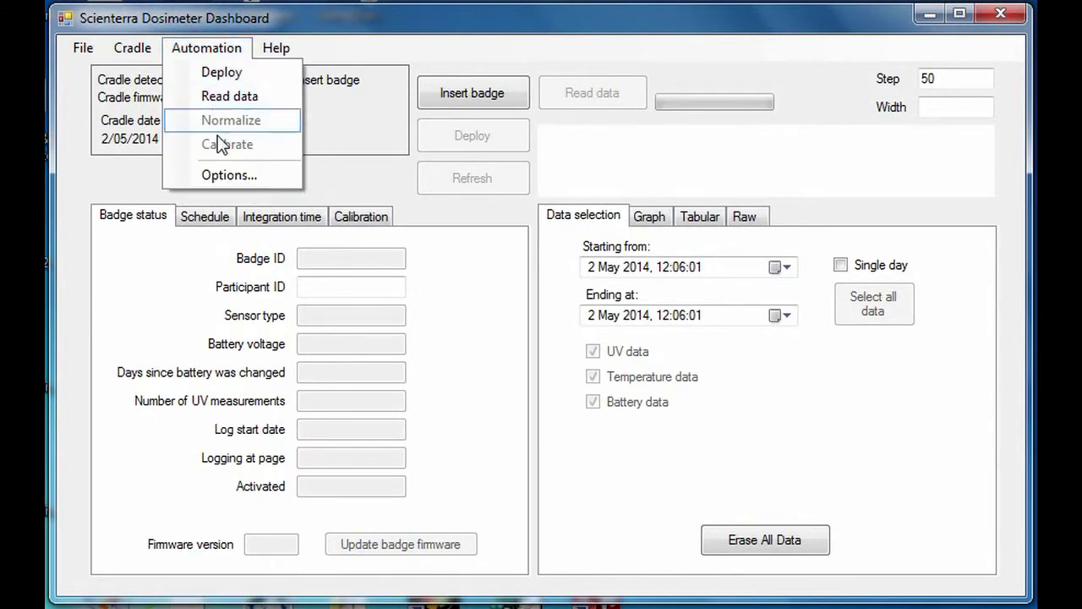
left_click(230, 174)
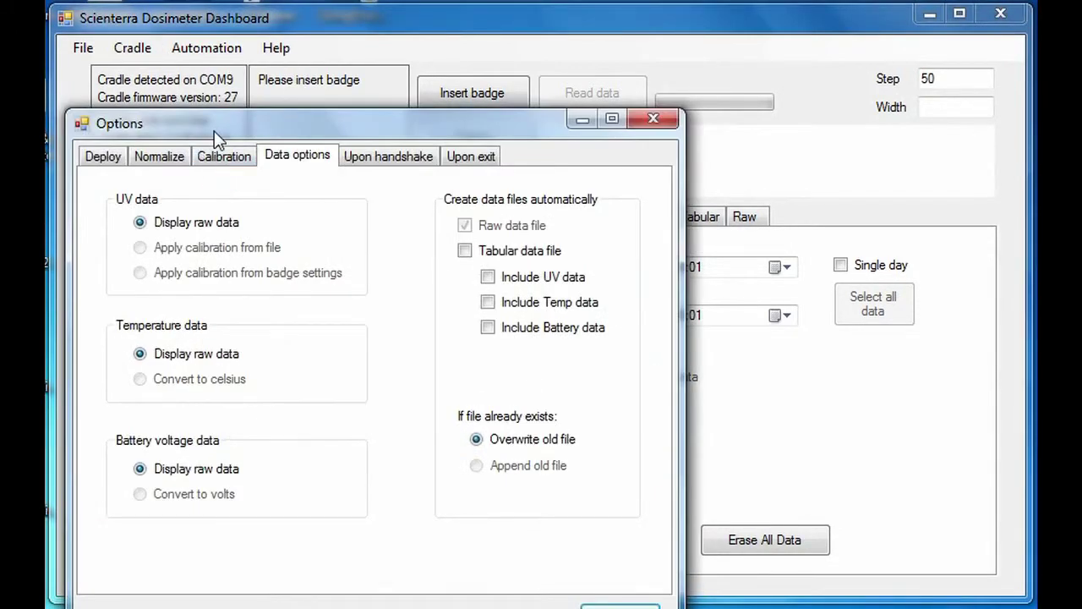
left_click_drag(214, 130, 229, 62)
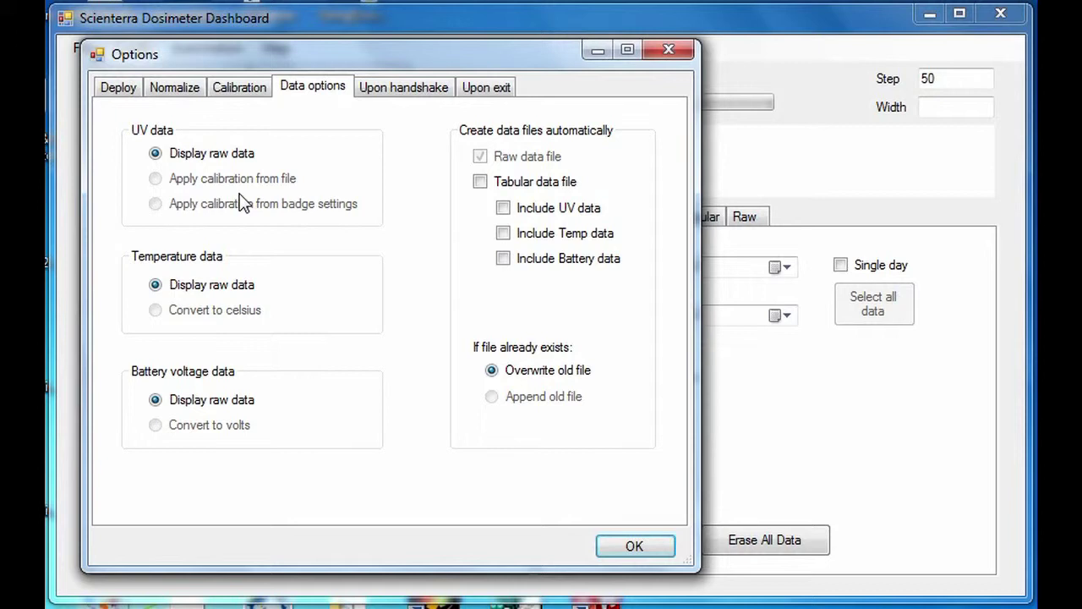
left_click(481, 181)
left_click(504, 208)
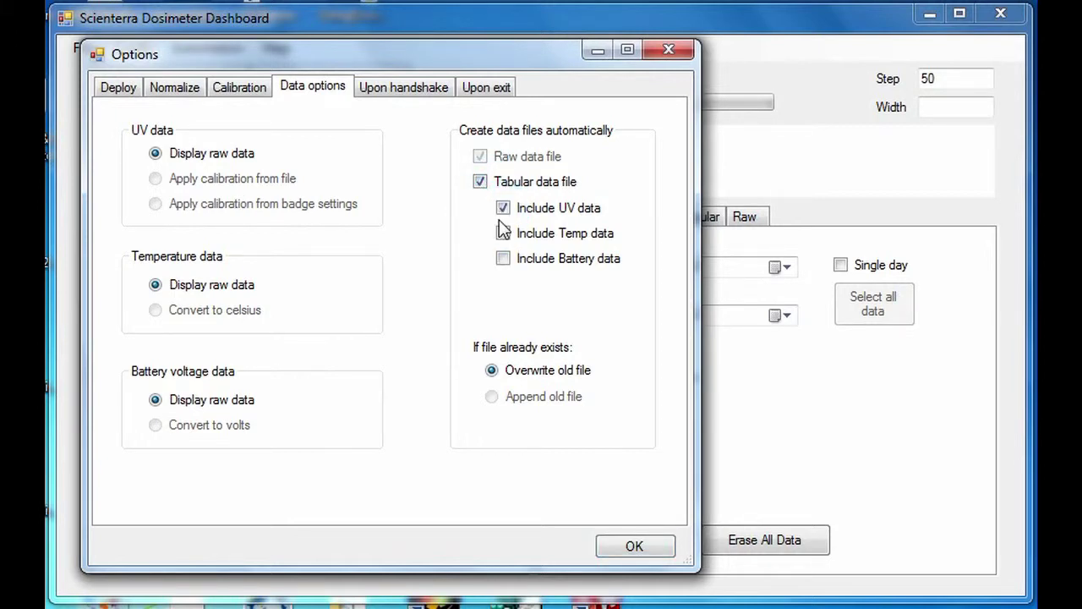
left_click(503, 233)
left_click(503, 258)
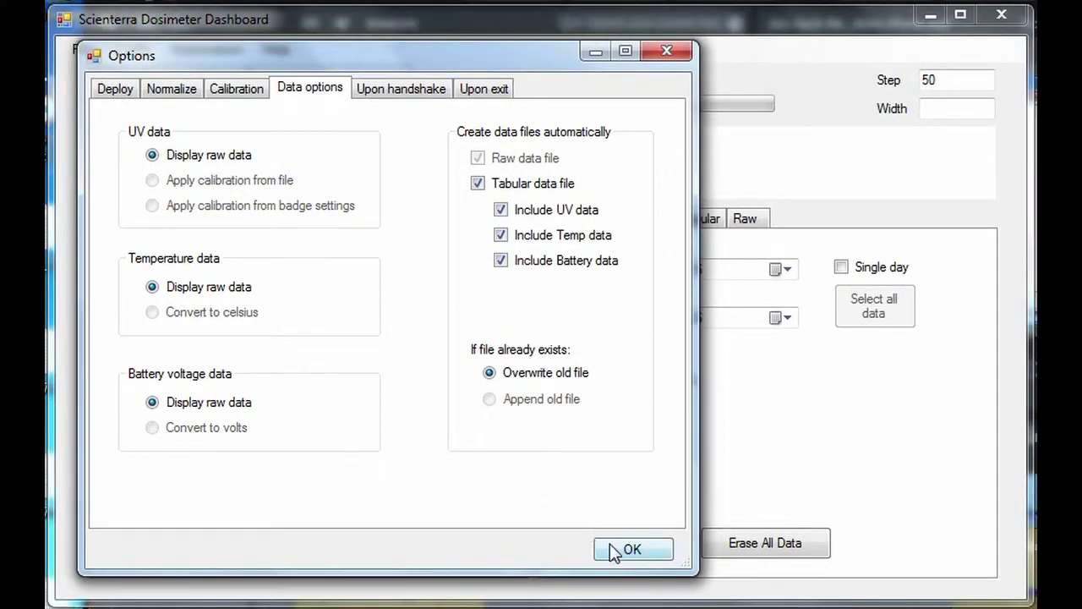
left_click(609, 544)
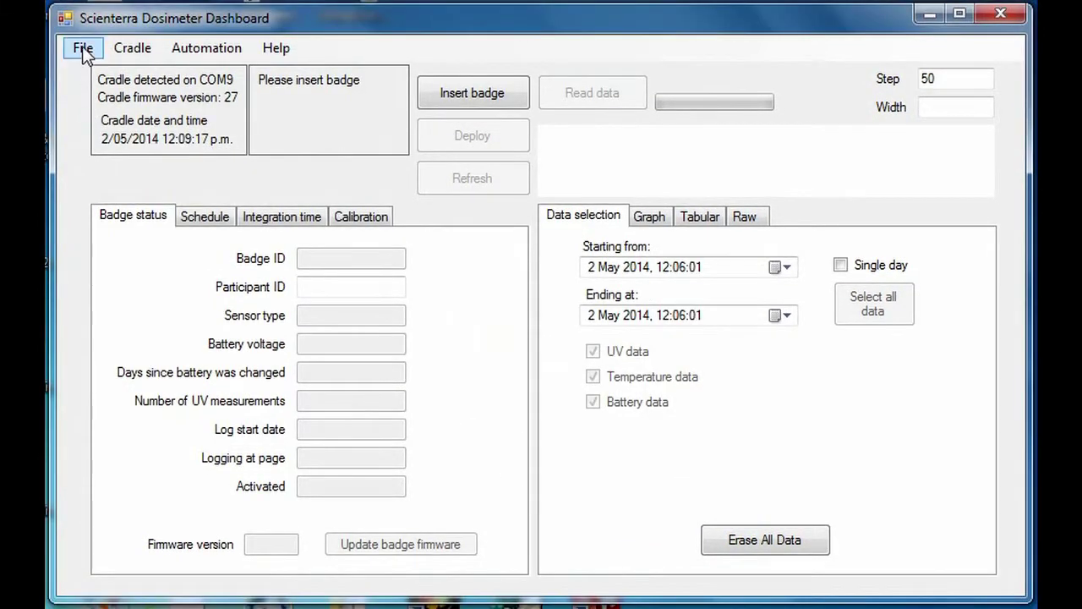
Save the preferences and change the badge's Step value from 50 to 500.
left_click(83, 49)
left_click(133, 120)
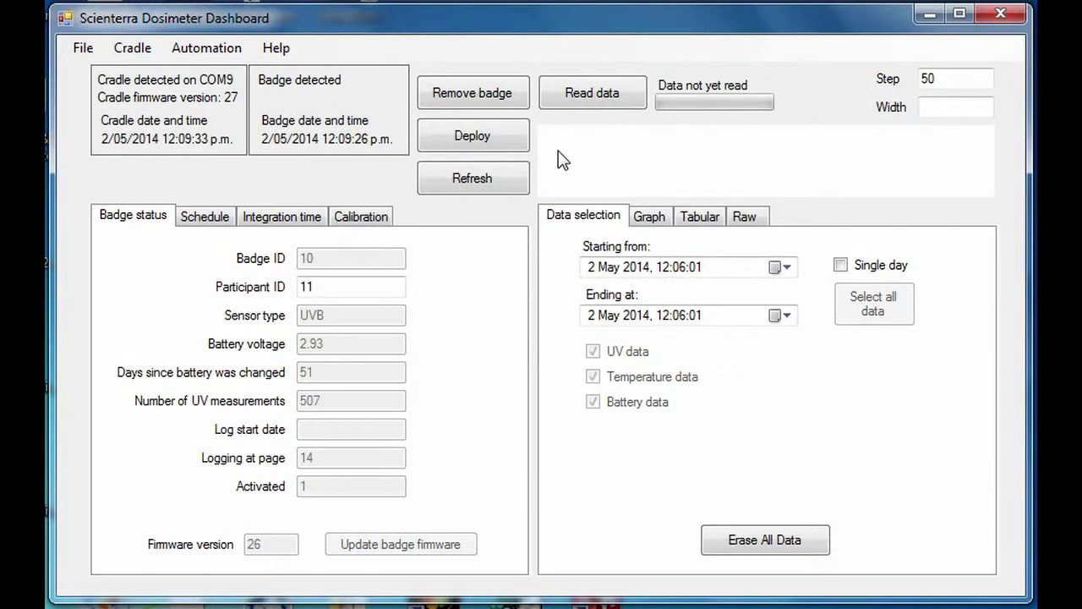
double_click(949, 80)
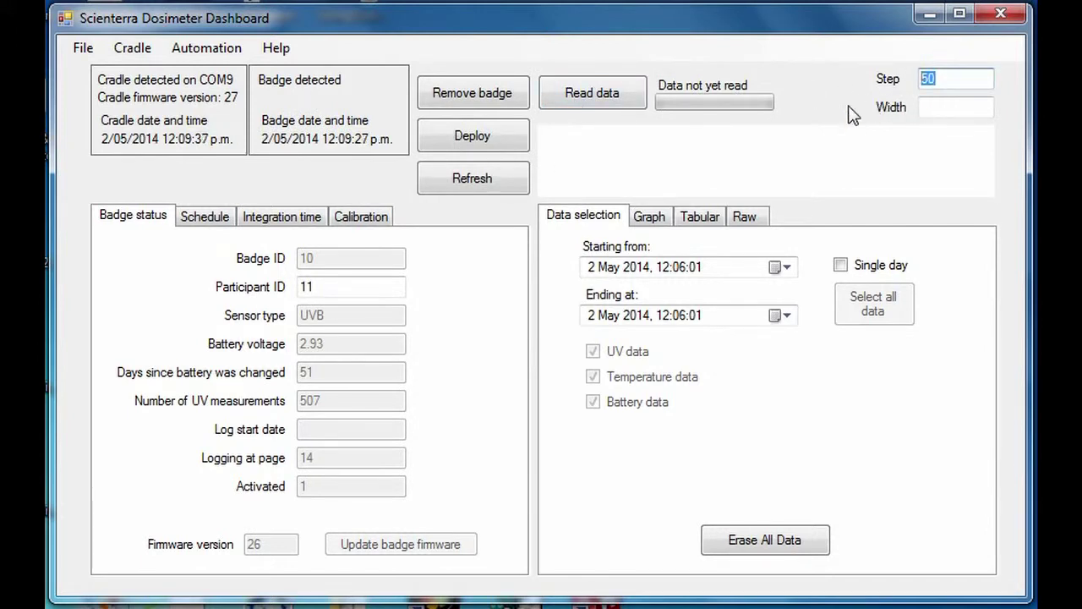
type("500")
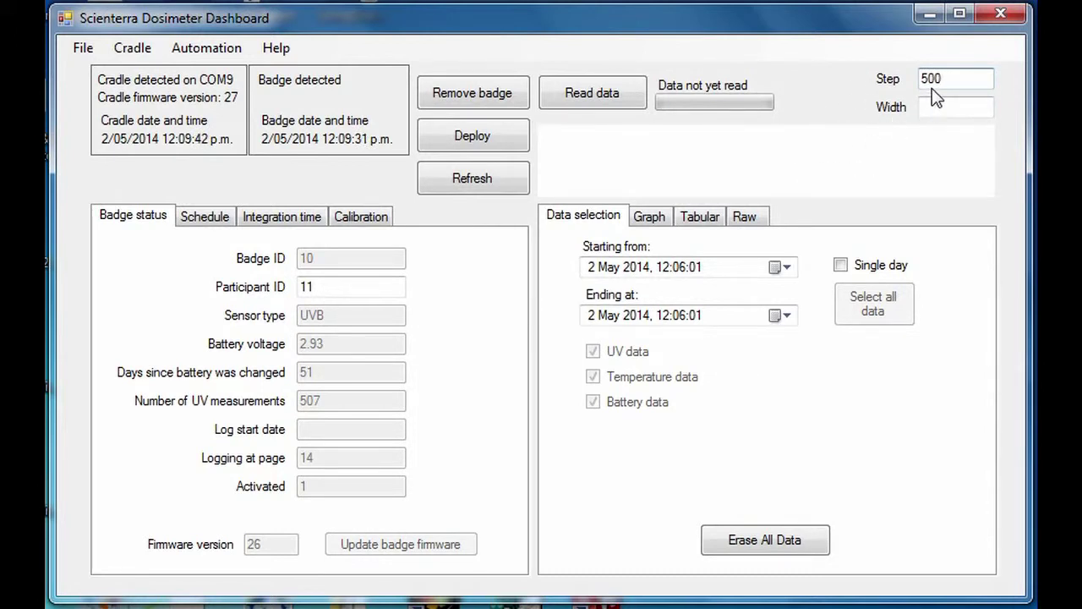
Read the badge data until output files are ready, then display it on the Graph tab.
left_click(607, 92)
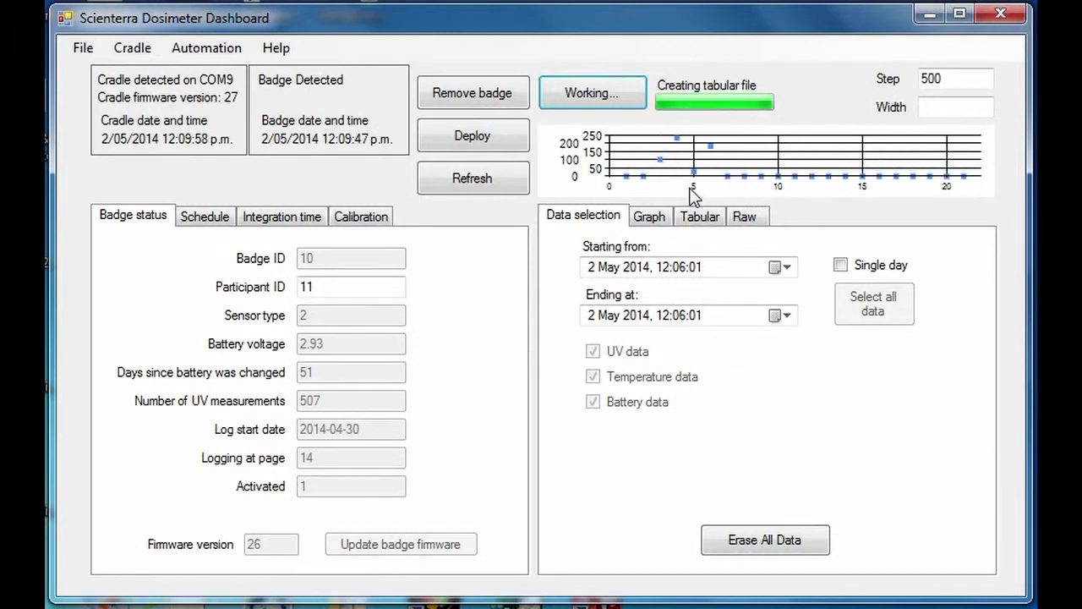
left_click(656, 220)
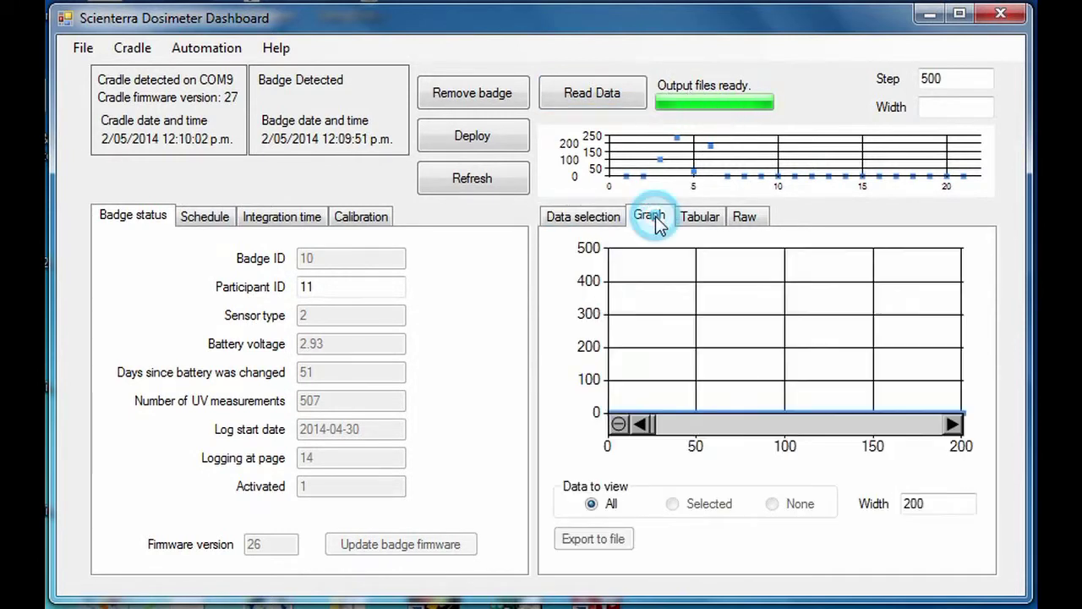
Scroll along the graphed readings, then browse the Tabular listing of the read data.
left_click(655, 426)
left_click_drag(657, 428, 693, 428)
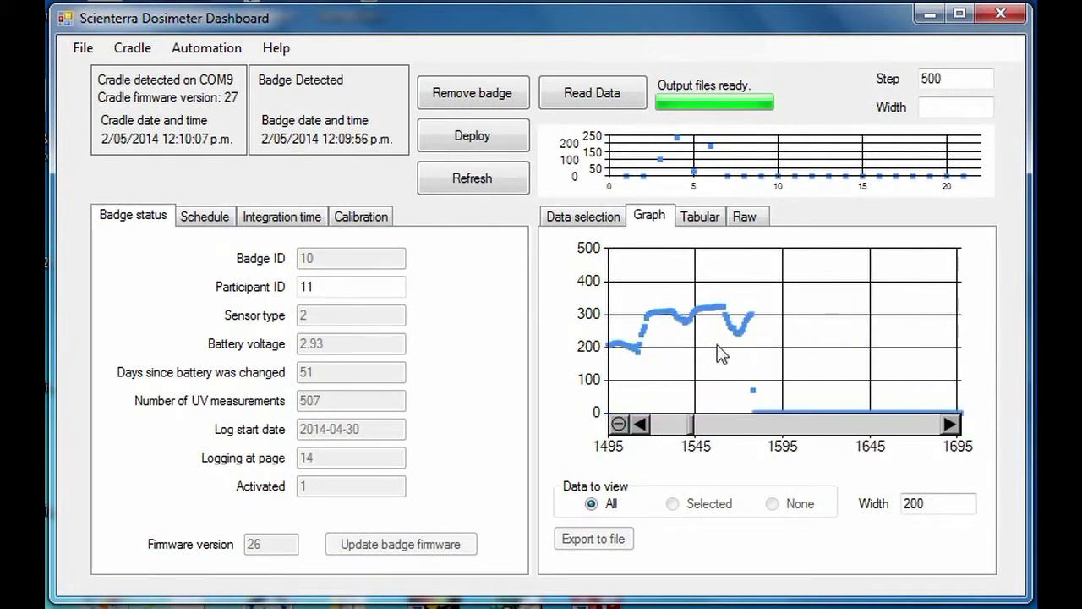
left_click(702, 218)
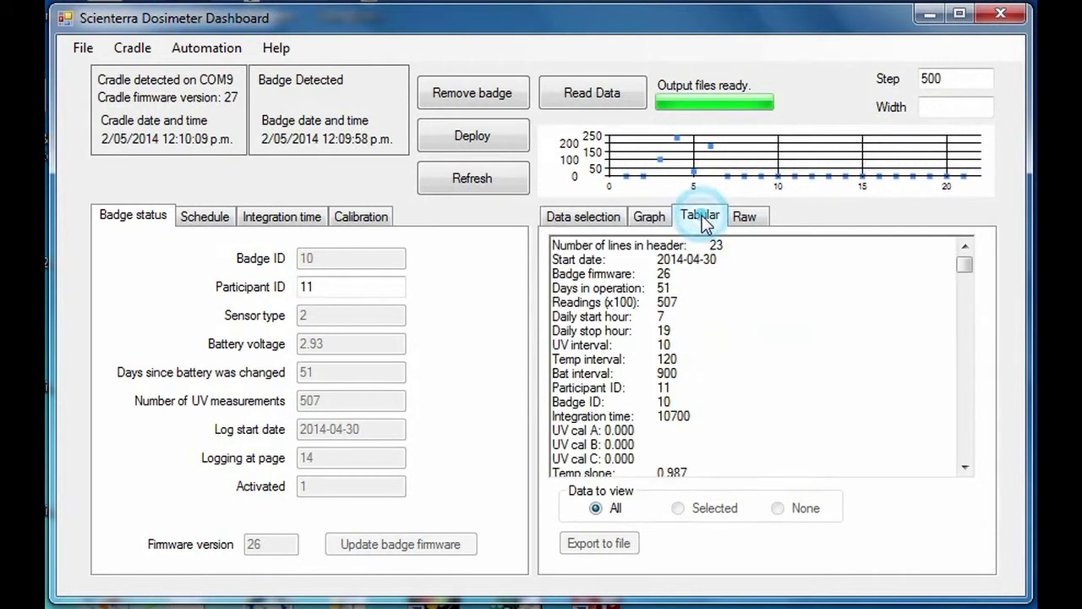
left_click_drag(965, 273, 966, 314)
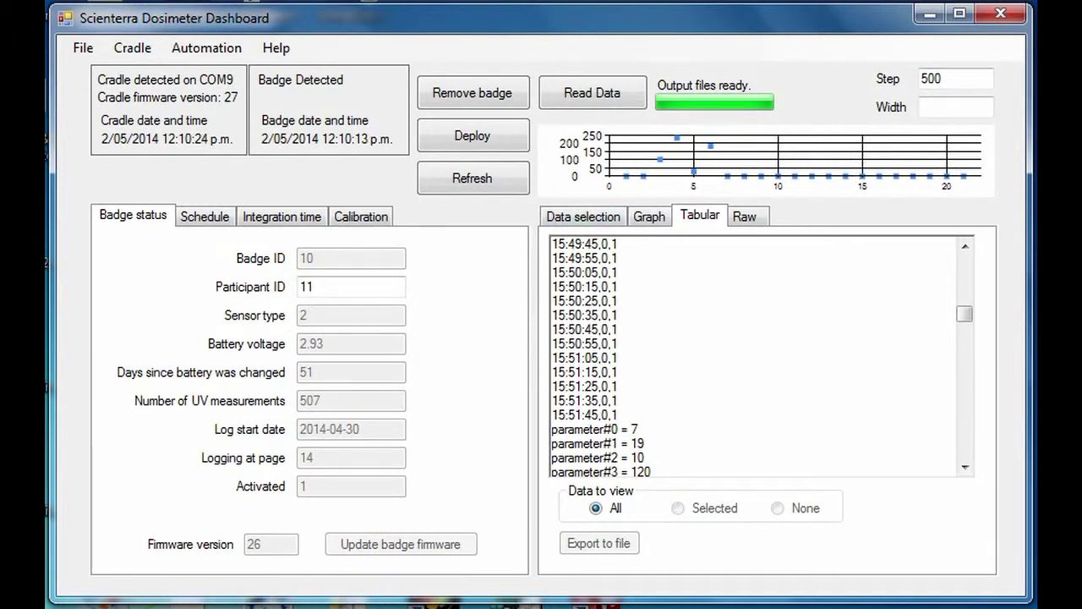
In Explorer, open Documents\Scienterra\Dosimeter\Data\testing to show the new tab and raw files.
key("alt+Tab")
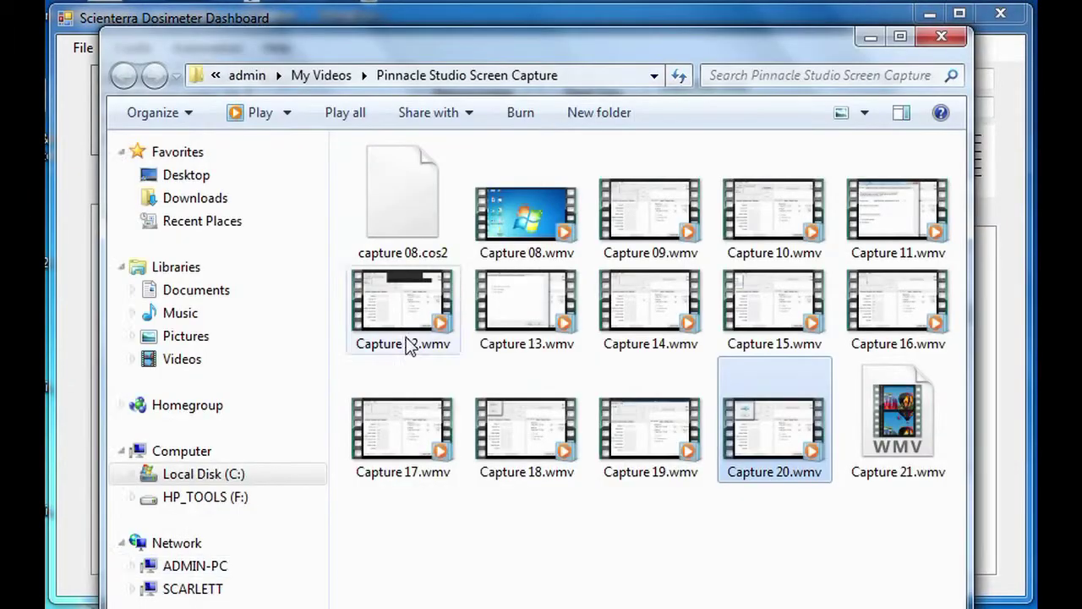
left_click(132, 290)
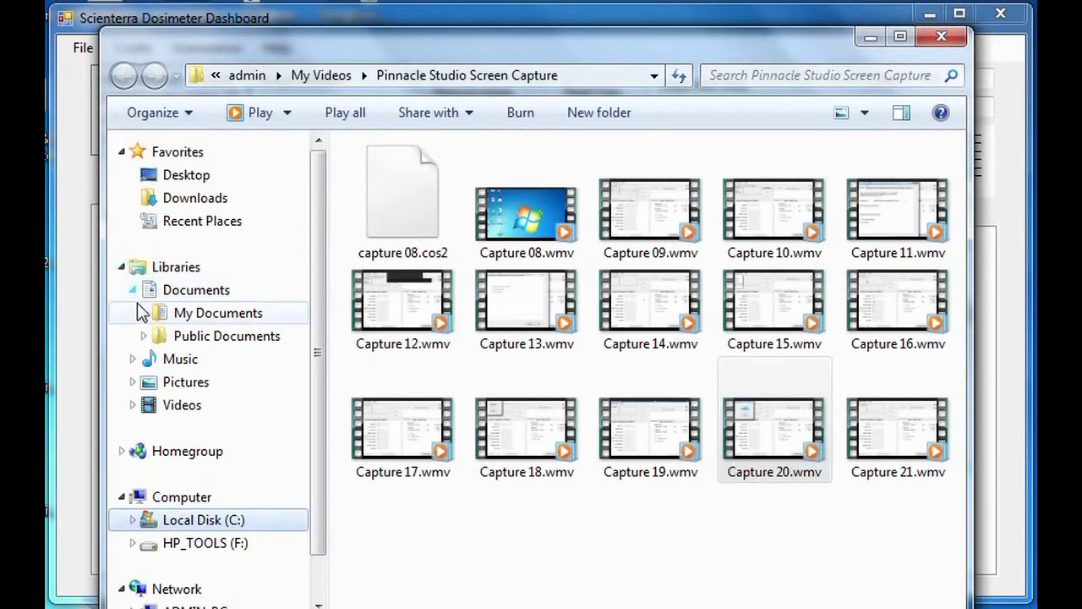
left_click(143, 313)
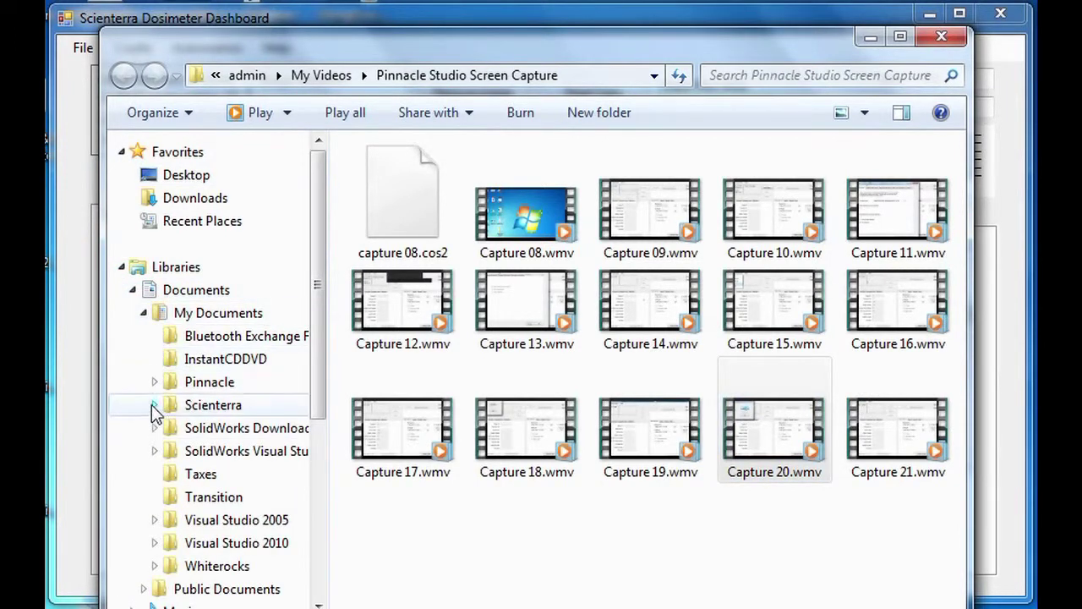
left_click(153, 405)
left_click(166, 450)
left_click(176, 474)
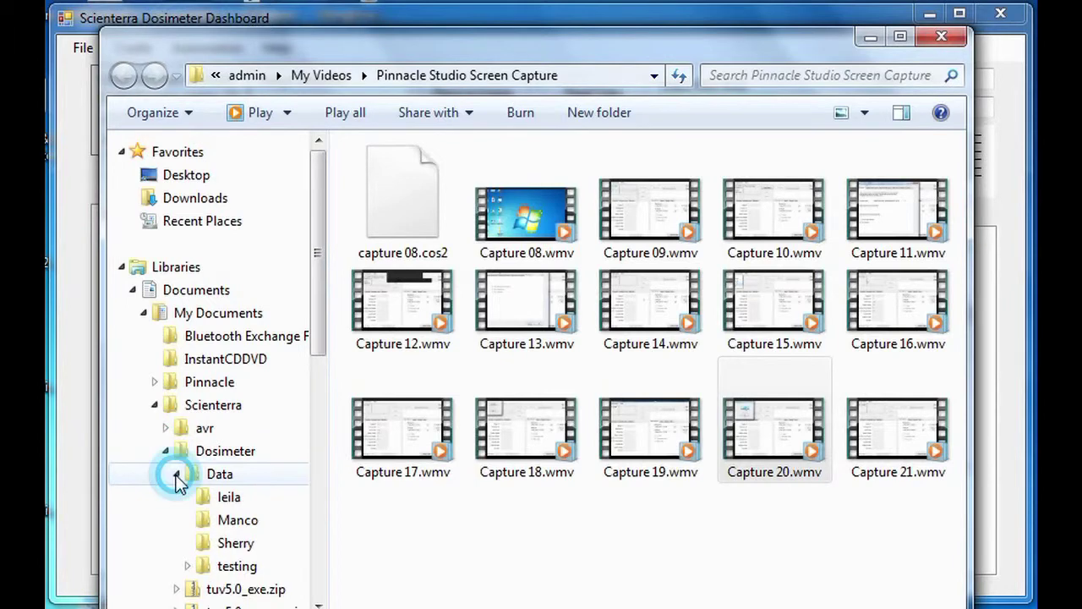
left_click(207, 567)
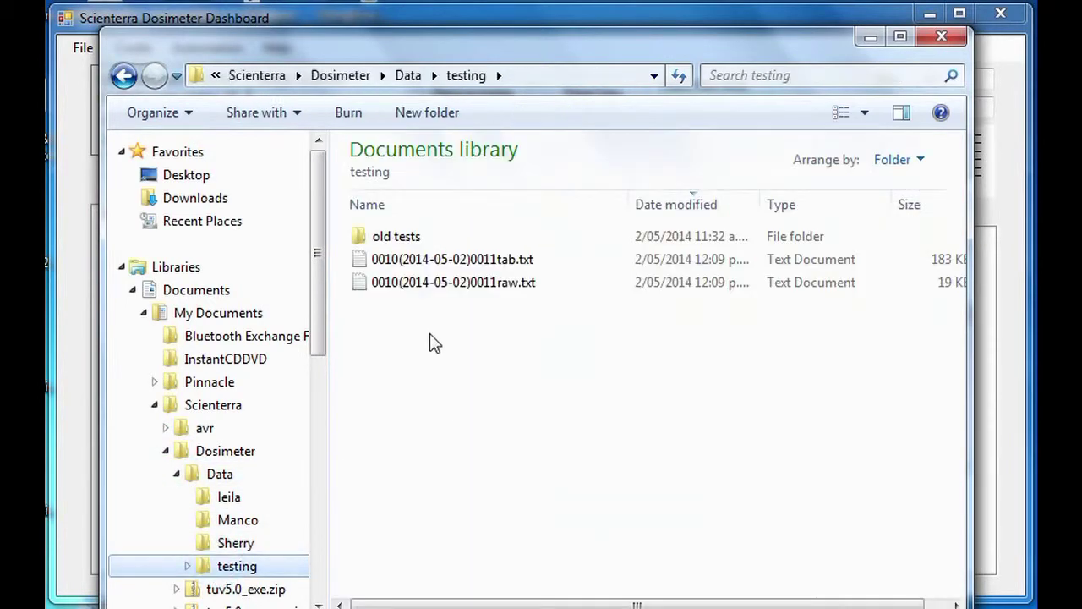
double_click(375, 260)
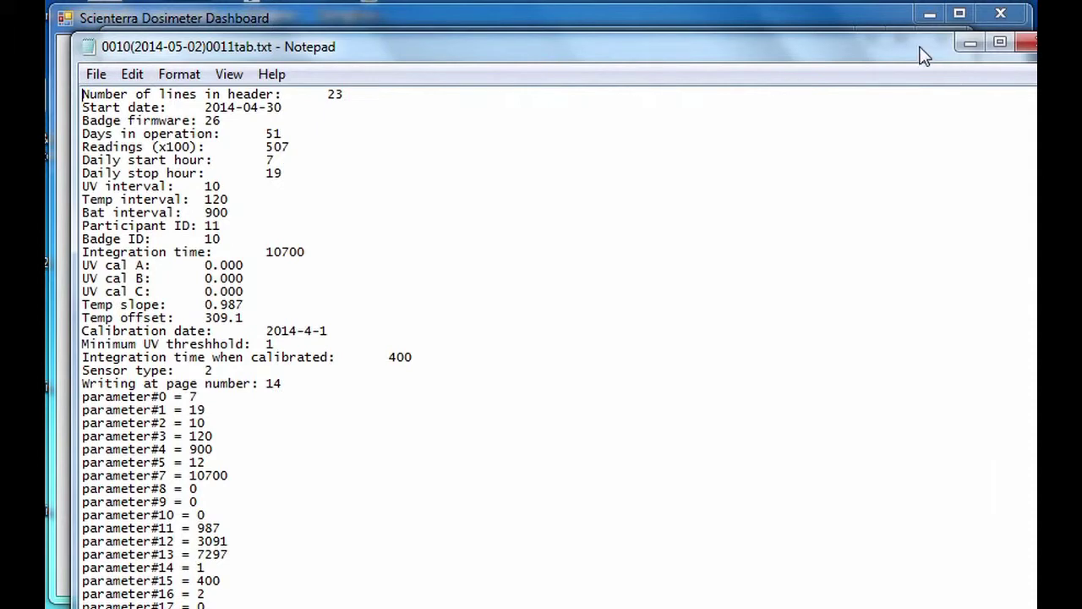
left_click_drag(907, 45, 901, 29)
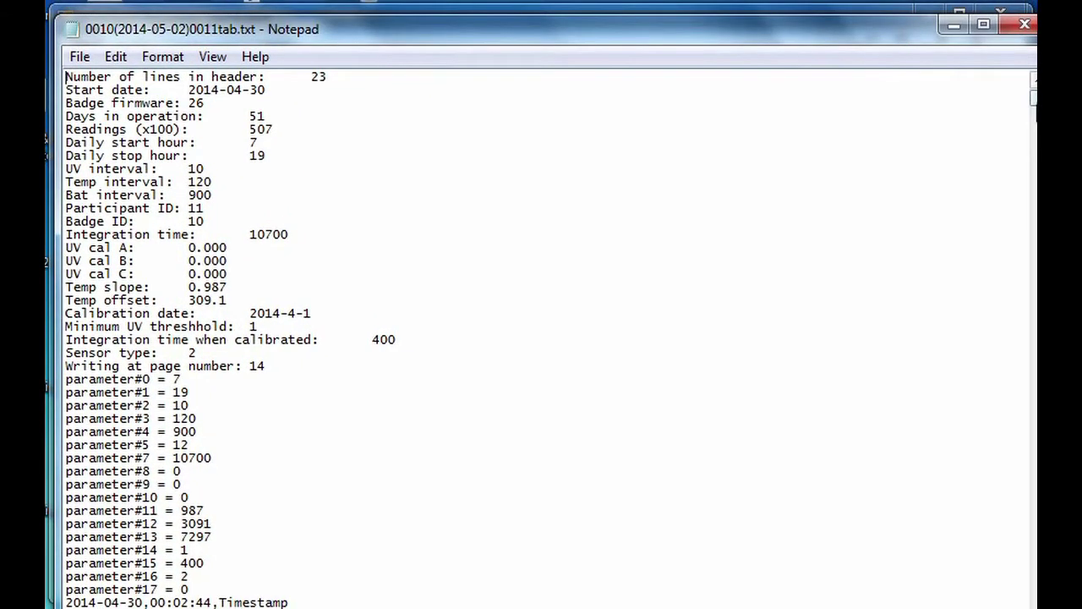
left_click_drag(1034, 100, 1033, 202)
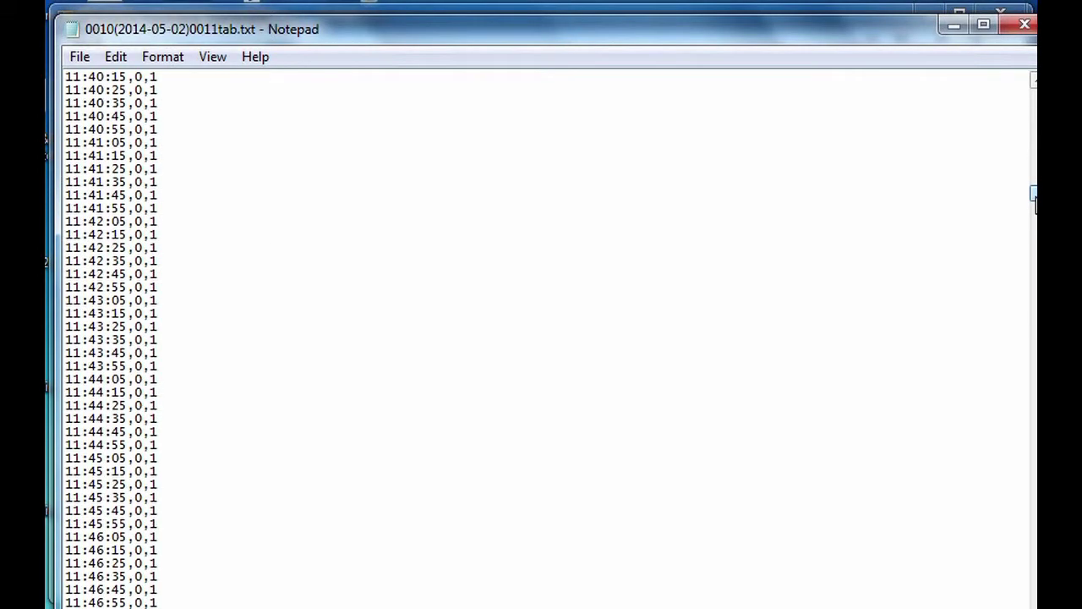
left_click(1025, 24)
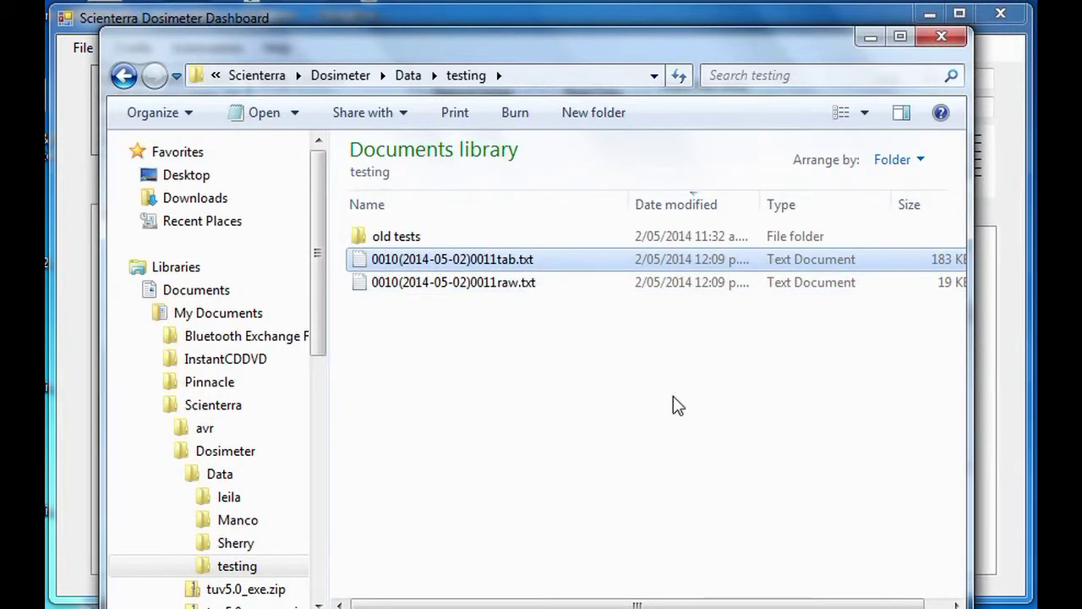
left_click(942, 36)
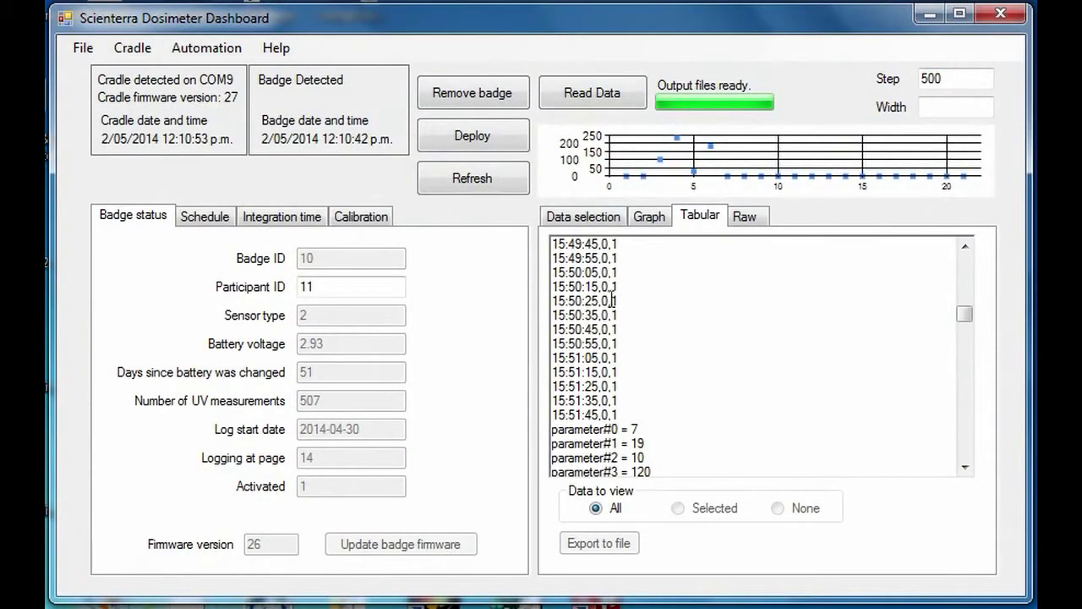